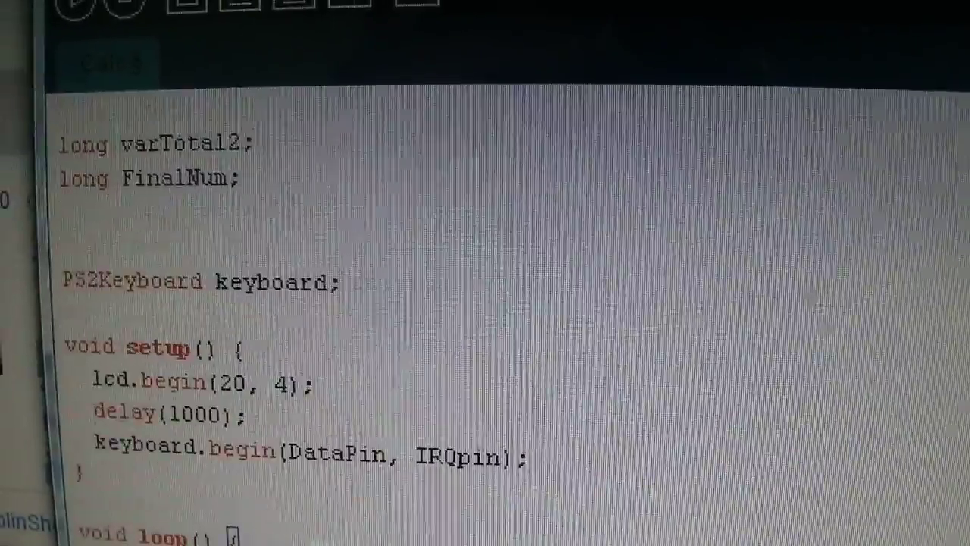
scroll(485, 303, up, 10)
scroll(485, 303, down, 5)
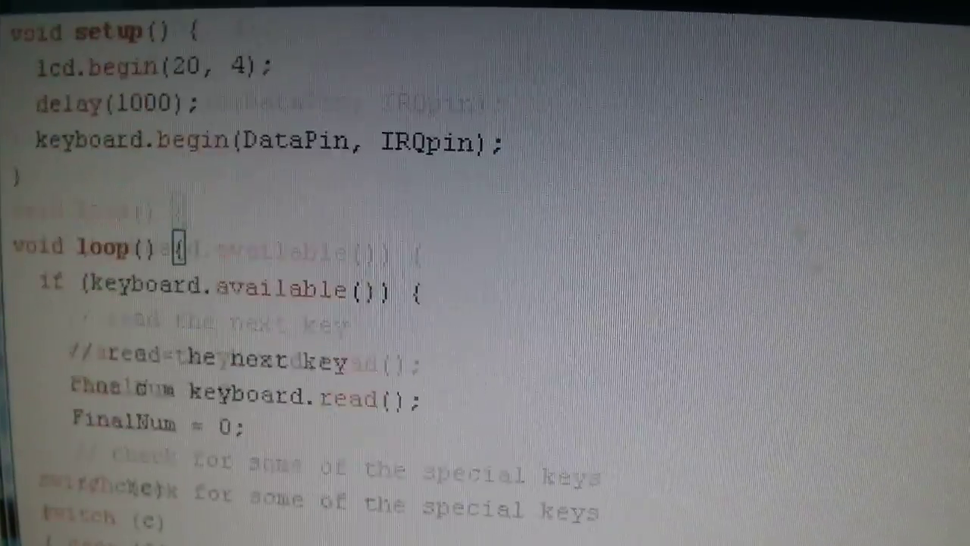
scroll(485, 303, down, 3)
scroll(485, 303, down, 2)
scroll(485, 303, down, 3)
scroll(485, 303, down, 3)
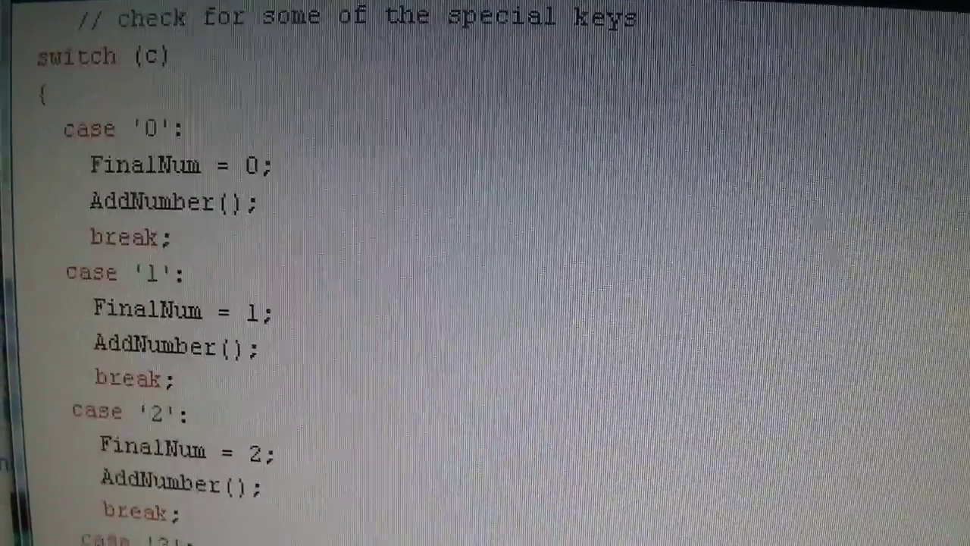
scroll(484, 303, down, 4)
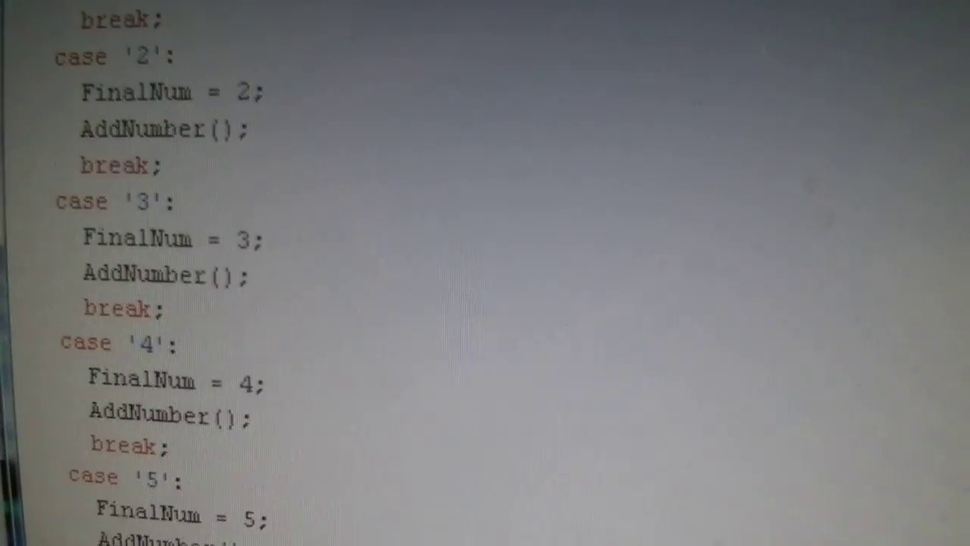
scroll(485, 273, down, 2)
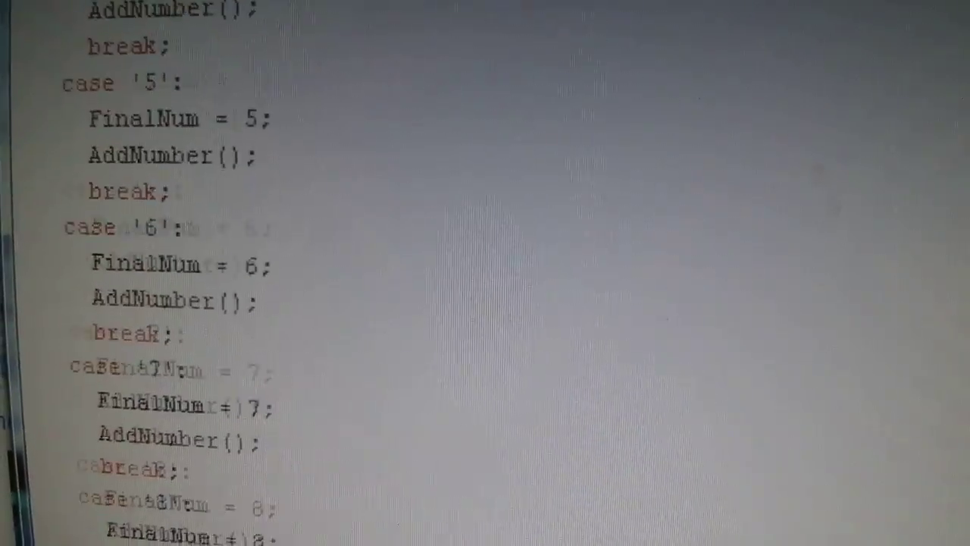
scroll(485, 272, down, 1)
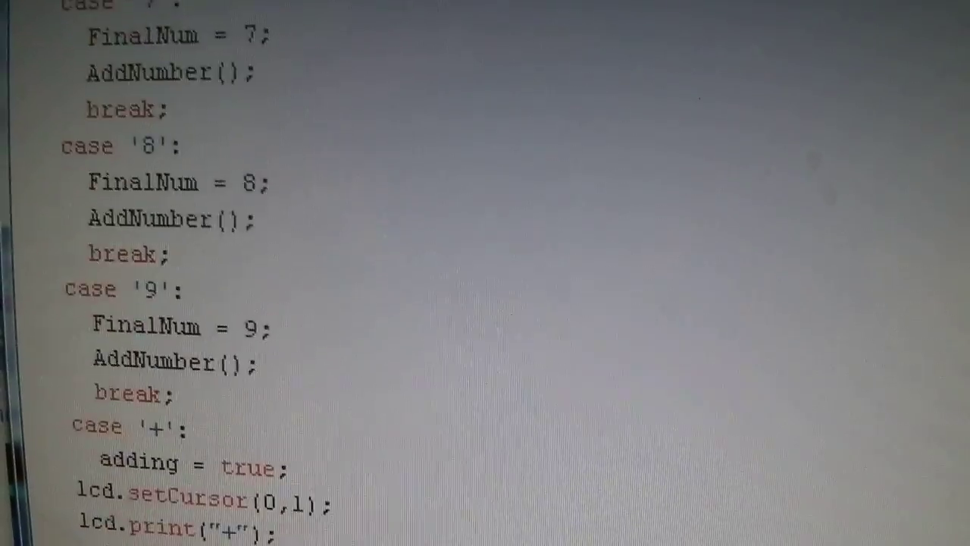
scroll(485, 273, down, 2)
scroll(485, 273, down, 1)
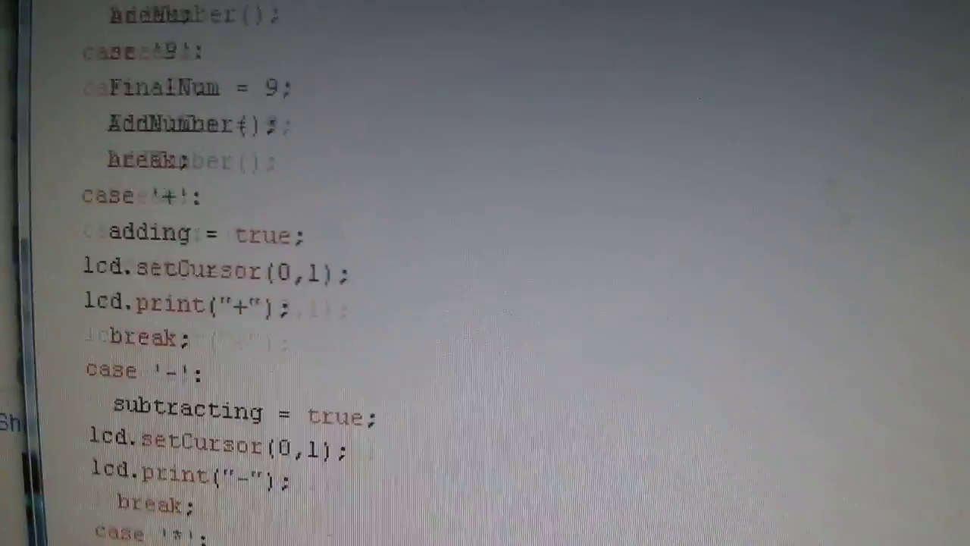
scroll(485, 272, down, 1)
scroll(485, 273, down, 1)
scroll(485, 272, down, 1)
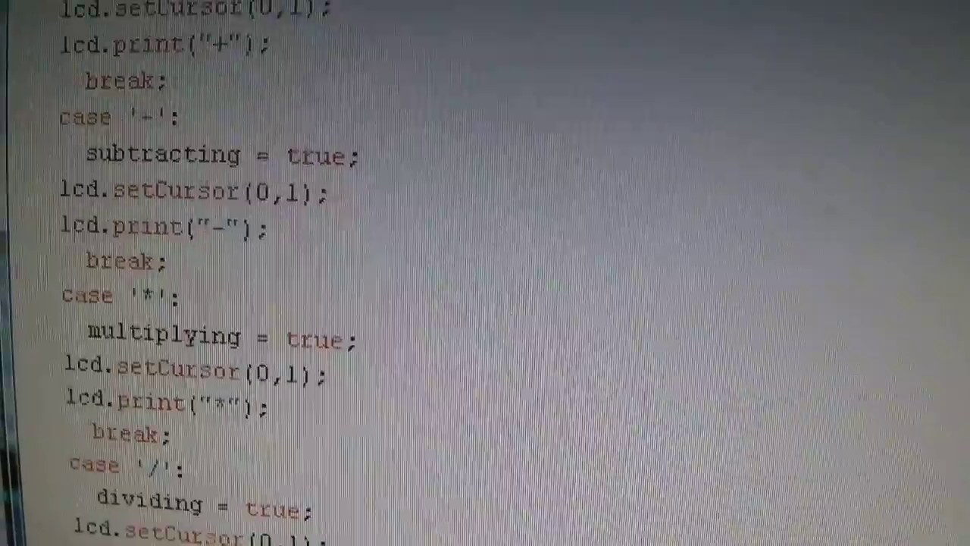
scroll(485, 273, down, 1)
scroll(485, 273, down, 1)
scroll(485, 273, down, 2)
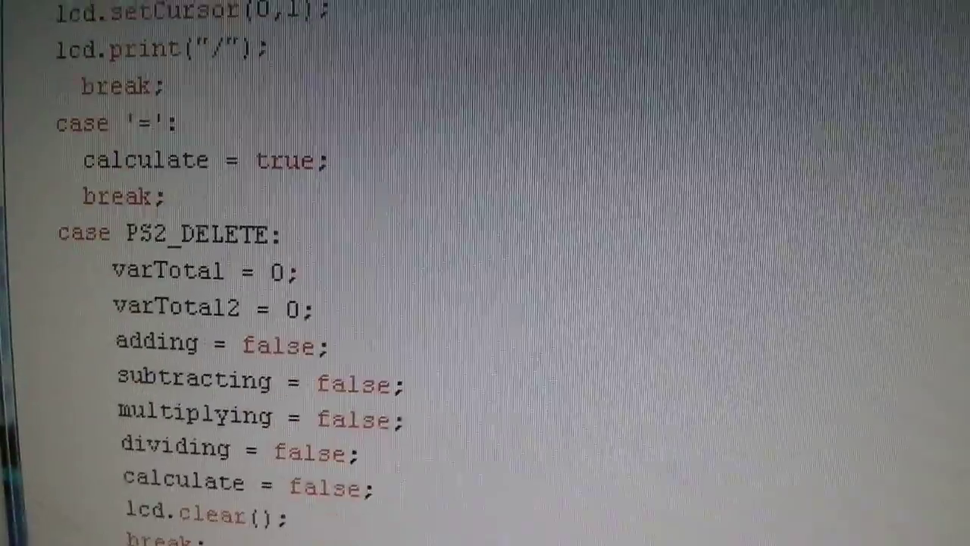
scroll(485, 273, down, 1)
scroll(485, 273, down, 1)
scroll(485, 273, down, 1)
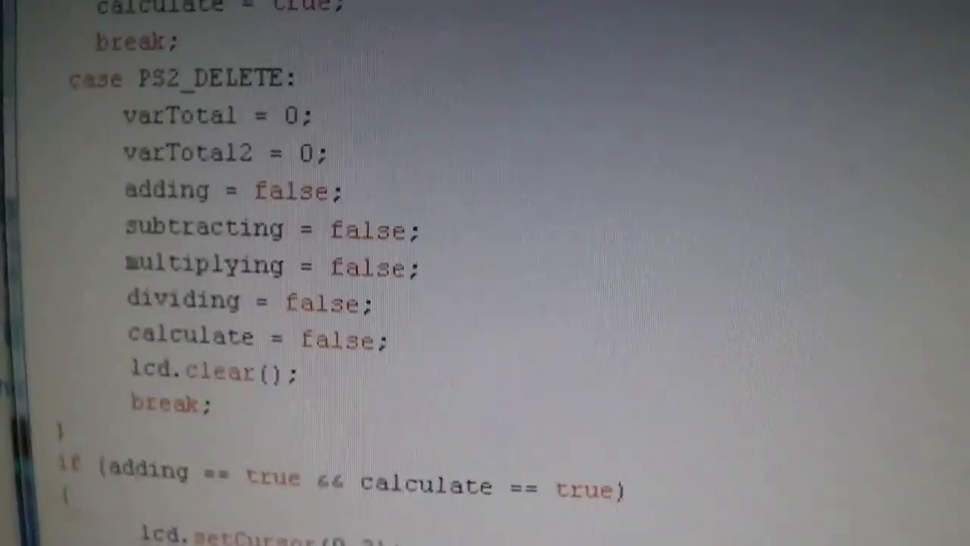
scroll(485, 273, down, 1)
scroll(485, 272, down, 1)
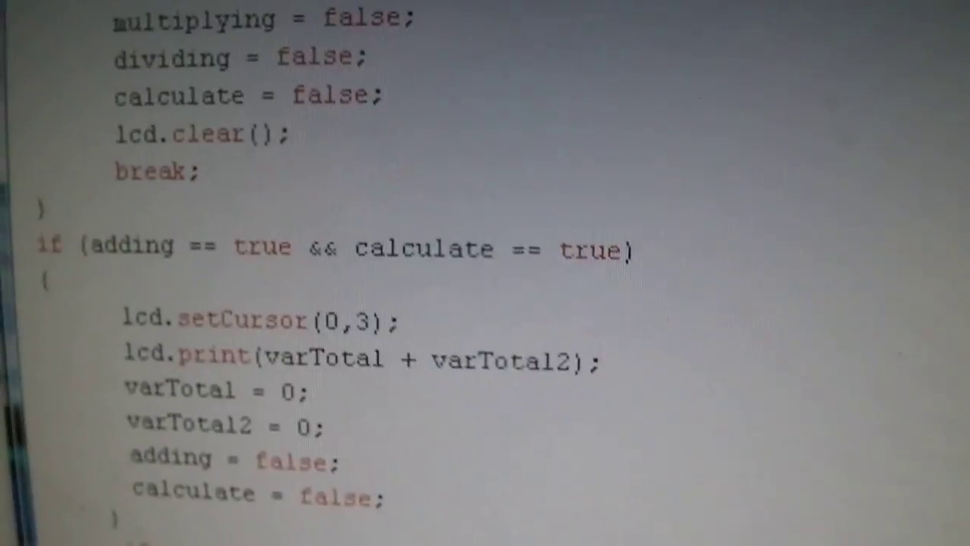
scroll(485, 273, down, 1)
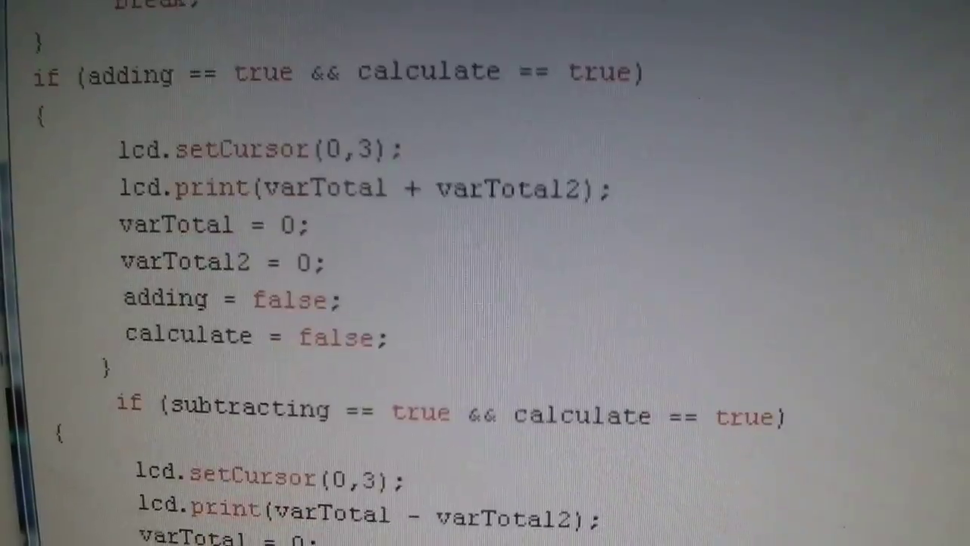